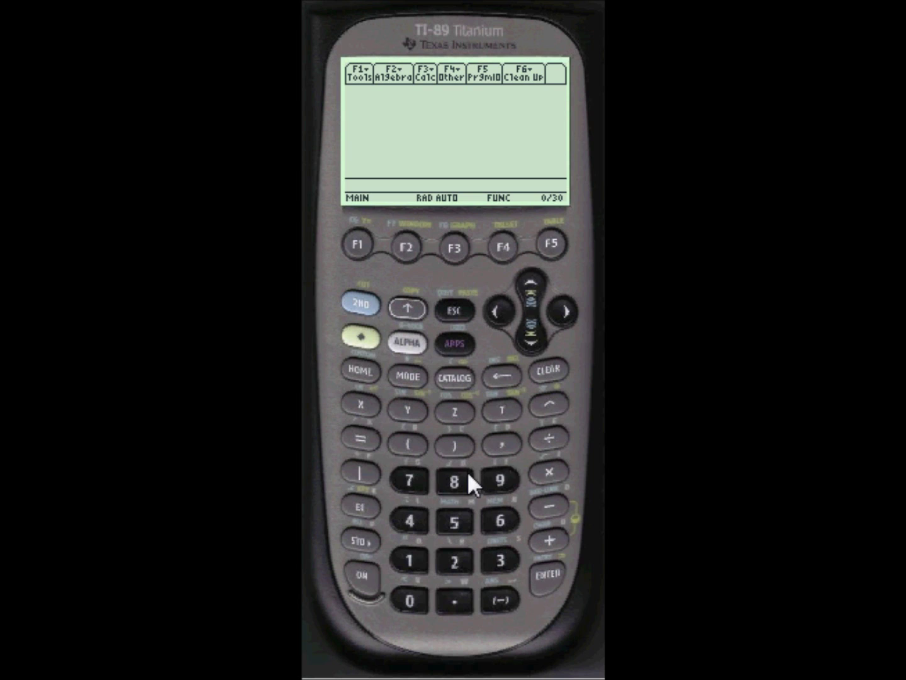
Evaluate 8/3 approximately to get 2.66667, then clear the entry line.
{"action": "left_click", "coordinate": [454, 481]}
{"action": "left_click", "coordinate": [549, 472]}
{"action": "left_click", "coordinate": [501, 559]}
{"action": "left_click", "coordinate": [361, 336]}
{"action": "left_click", "coordinate": [546, 574]}
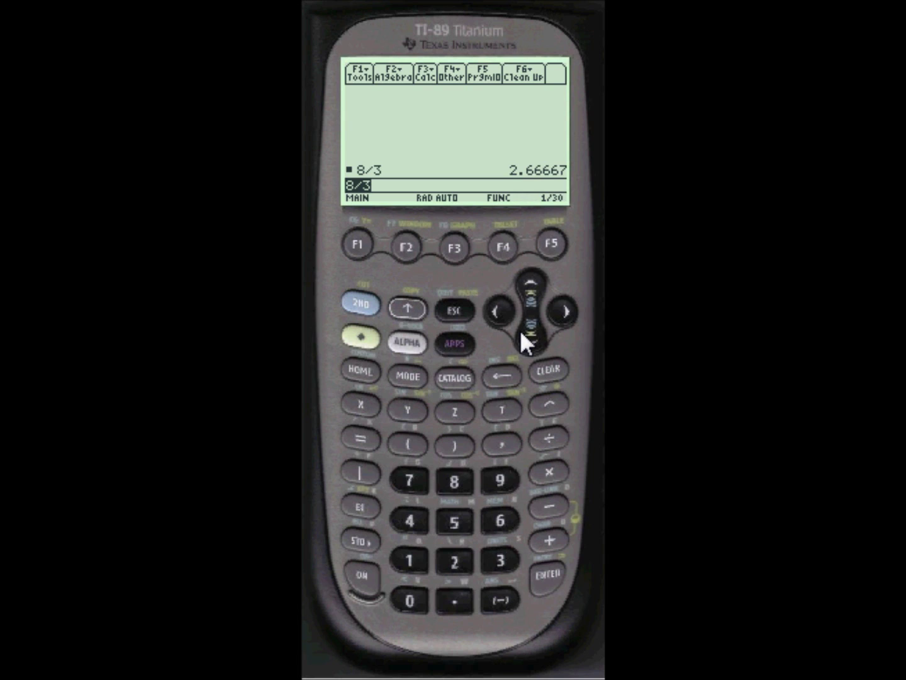
{"action": "left_click", "coordinate": [548, 369]}
Evaluate exact(2.667,0.001) from the MATH Number menu, returning 8/3.
{"action": "left_click", "coordinate": [356, 300]}
{"action": "left_click", "coordinate": [450, 515]}
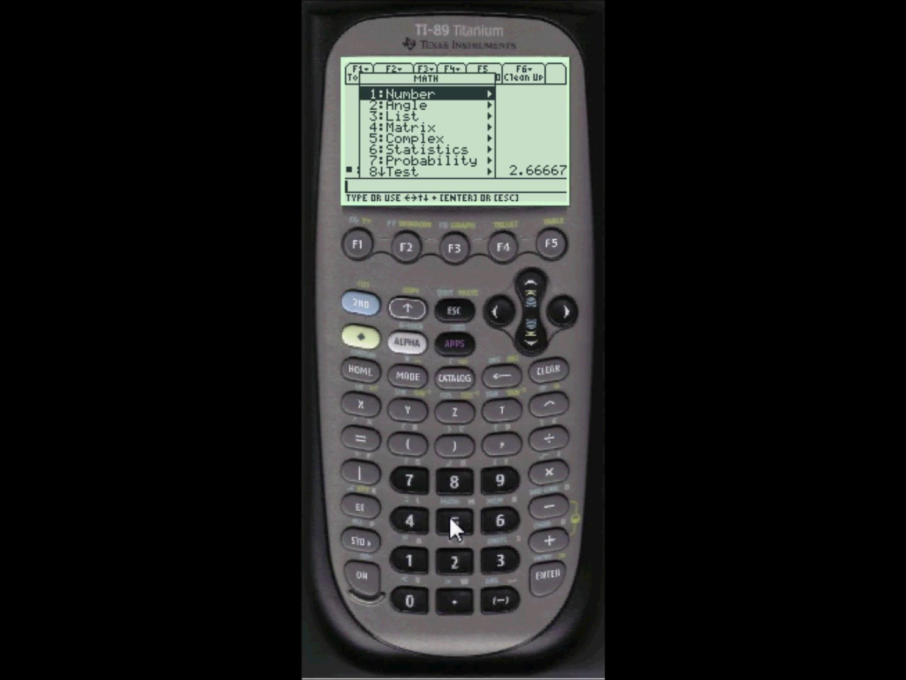
{"action": "left_click", "coordinate": [547, 577]}
{"action": "left_click", "coordinate": [543, 574]}
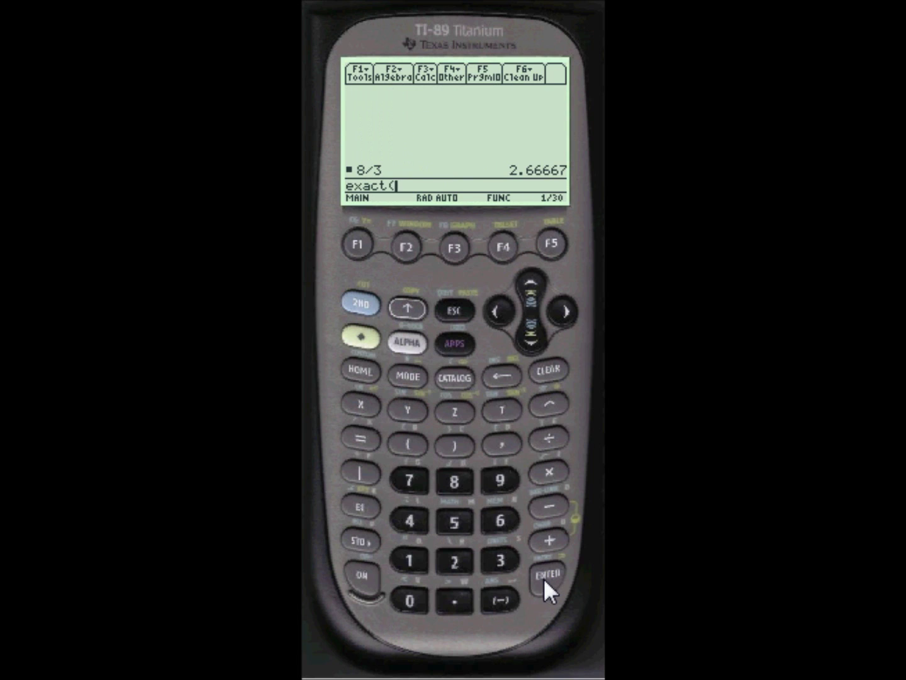
{"action": "type", "text": "2.667"}
{"action": "type", "text": ",0.001"}
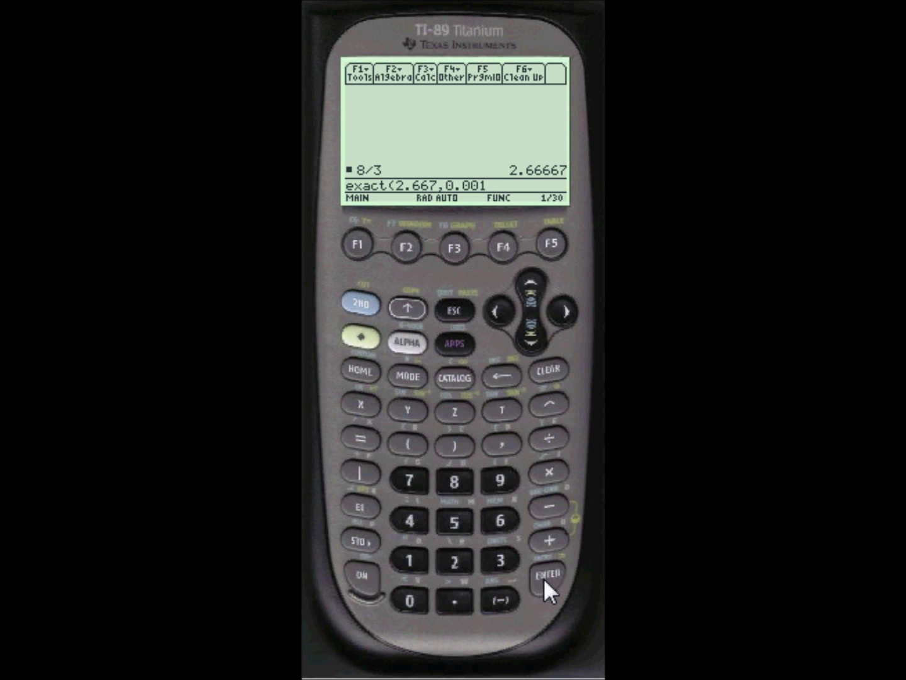
{"action": "left_click", "coordinate": [457, 445]}
{"action": "left_click", "coordinate": [548, 573]}
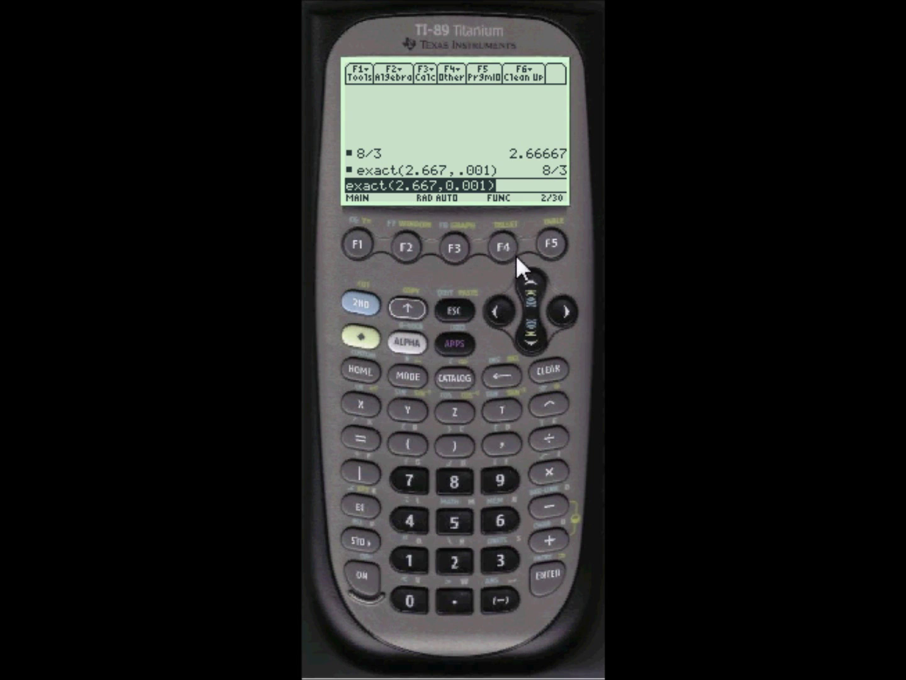
Change the exact( tolerance to 0.0001 and re-evaluate, getting 2659/997.
{"action": "left_click", "coordinate": [557, 309]}
{"action": "left_click", "coordinate": [500, 309]}
{"action": "left_click", "coordinate": [499, 309]}
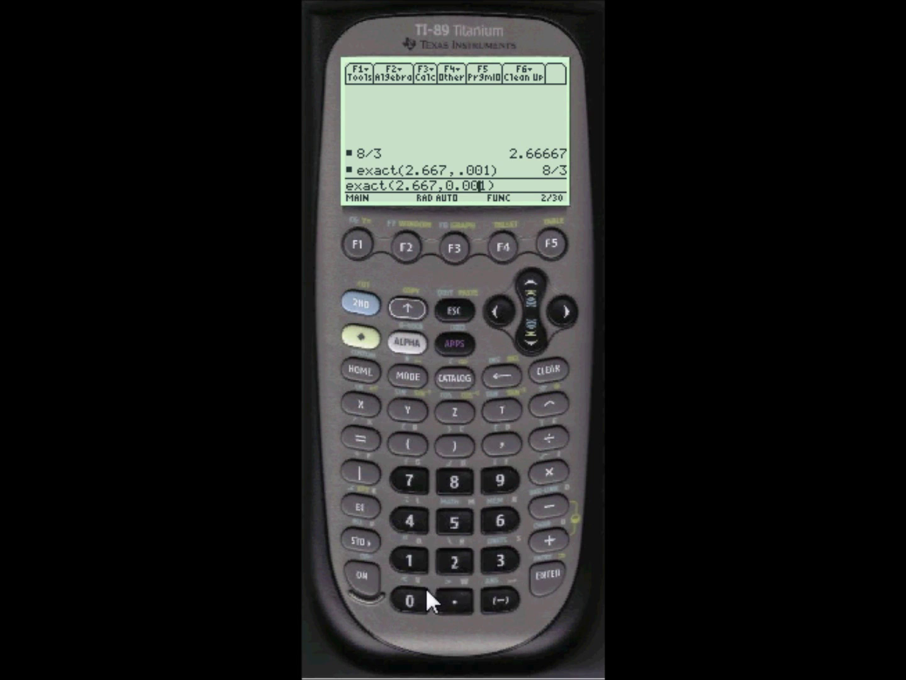
{"action": "left_click", "coordinate": [411, 595]}
{"action": "left_click", "coordinate": [549, 570]}
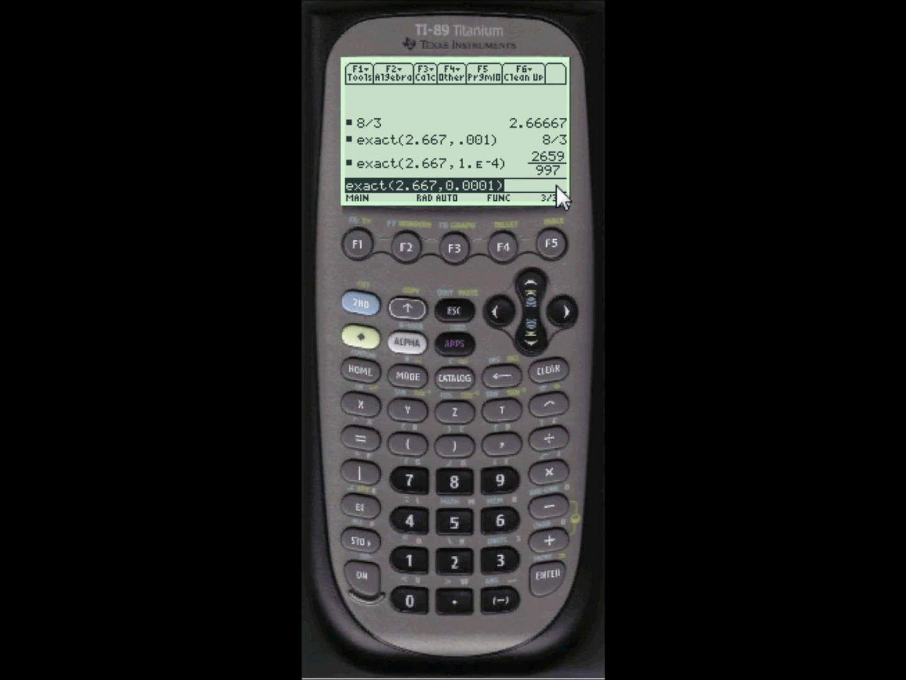
{"action": "type", "text": "26"}
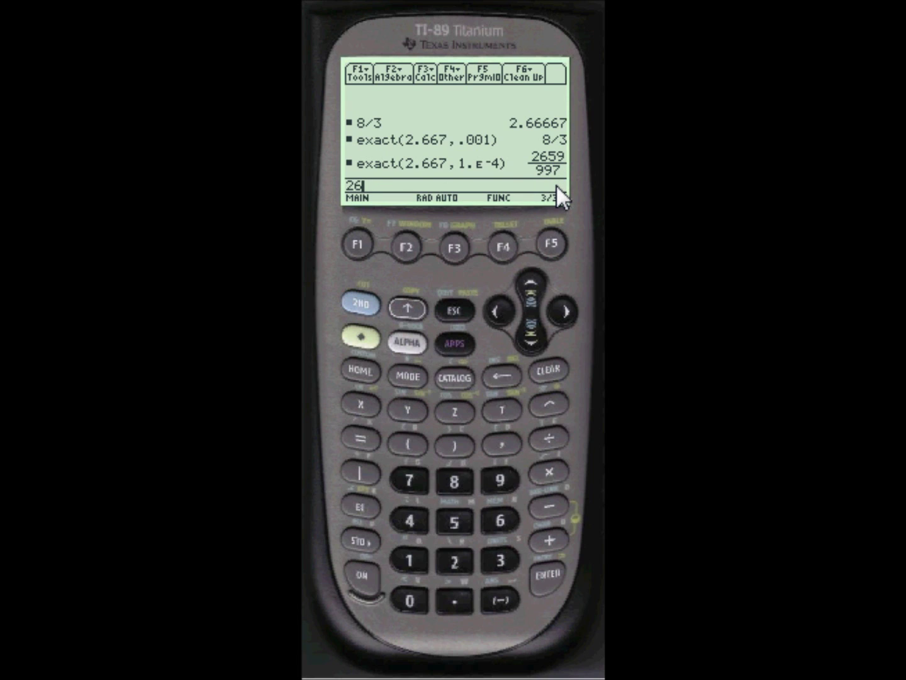
{"action": "type", "text": "59"}
{"action": "type", "text": "/997"}
Evaluate 2659/997 exactly, then approximately as 2.667.
{"action": "key", "text": "Return"}
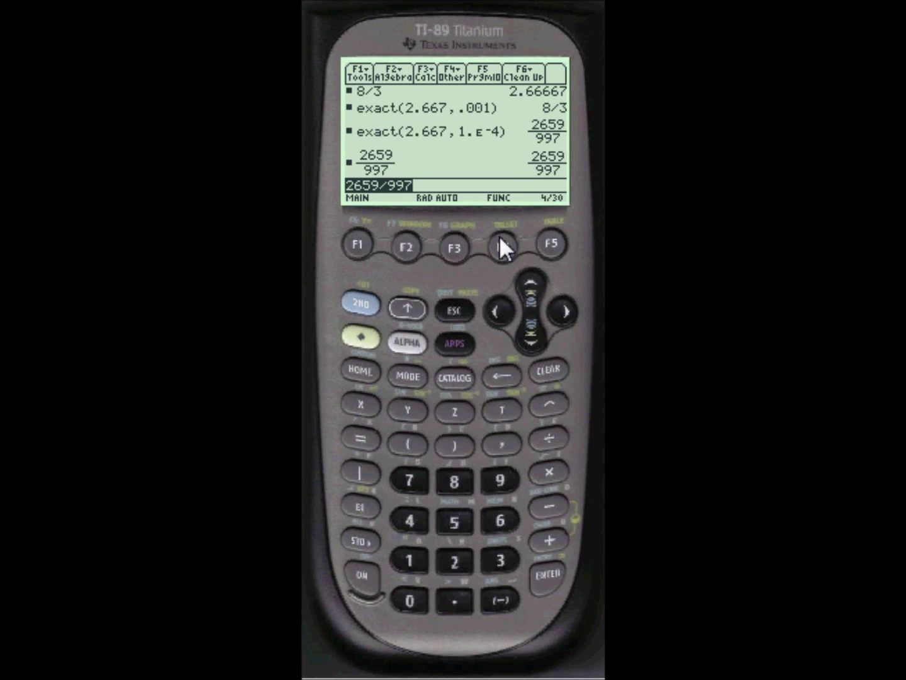
{"action": "left_click", "coordinate": [360, 333]}
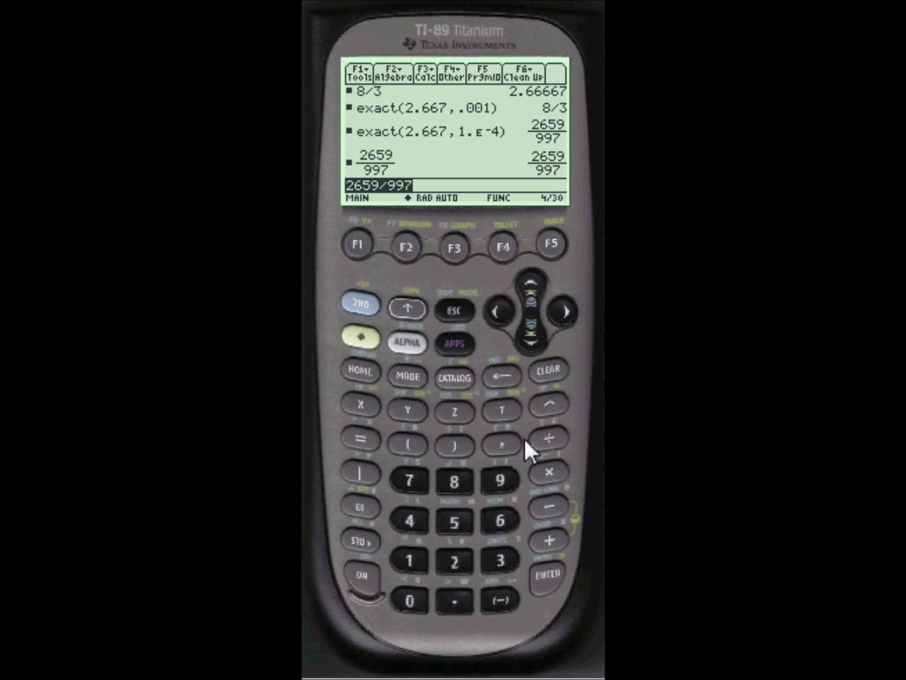
{"action": "left_click", "coordinate": [556, 570]}
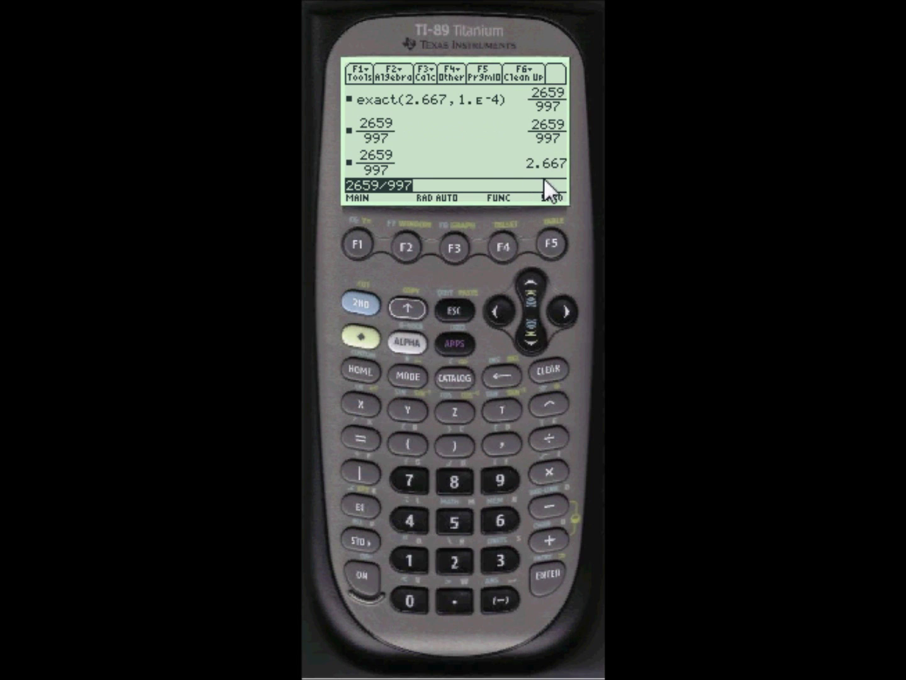